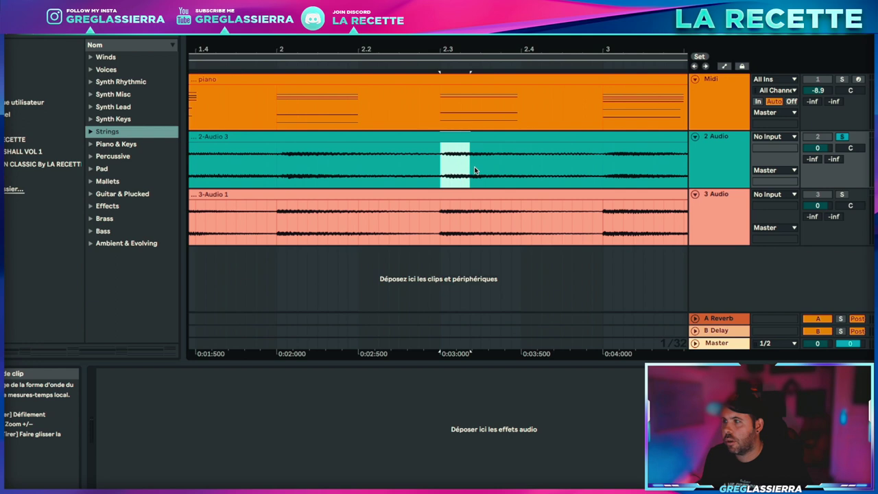
# Insert the Arpeggiator MIDI effect before Serum on the Midi track and solo that track
pyautogui.click(440, 215)
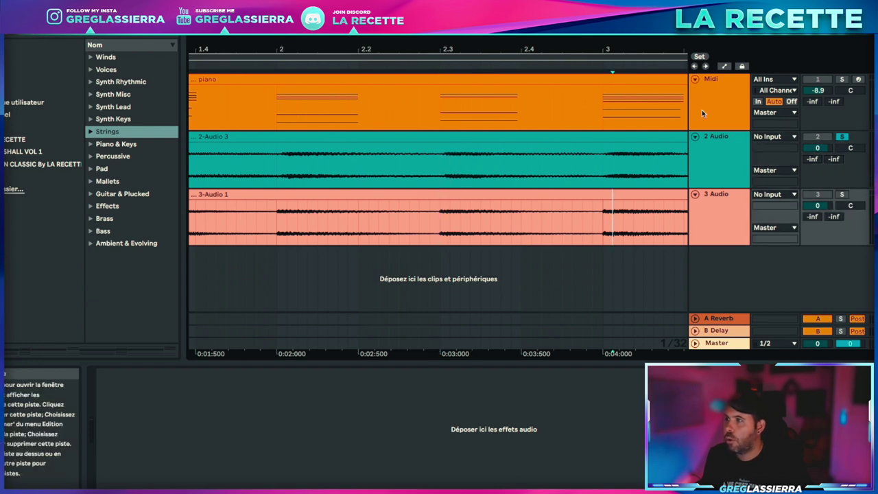
pyautogui.moveTo(385, 51); pyautogui.dragTo(215, 43)
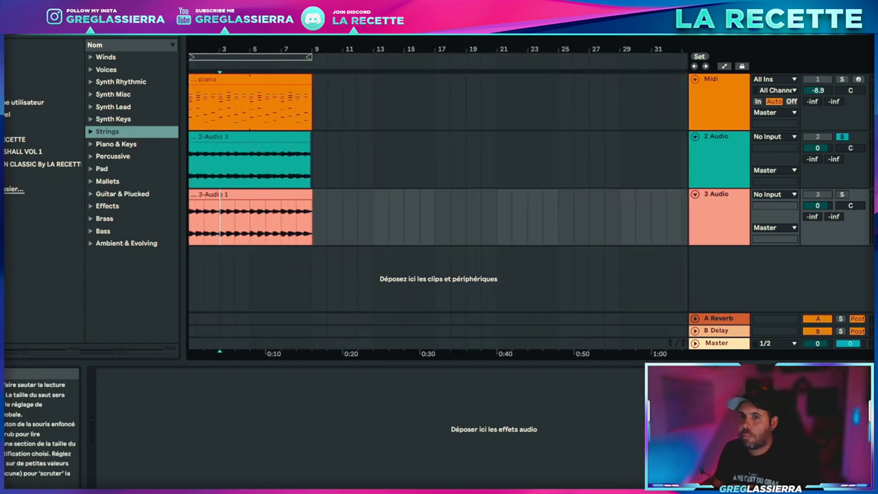
pyautogui.click(67, 61)
pyautogui.click(7, 219)
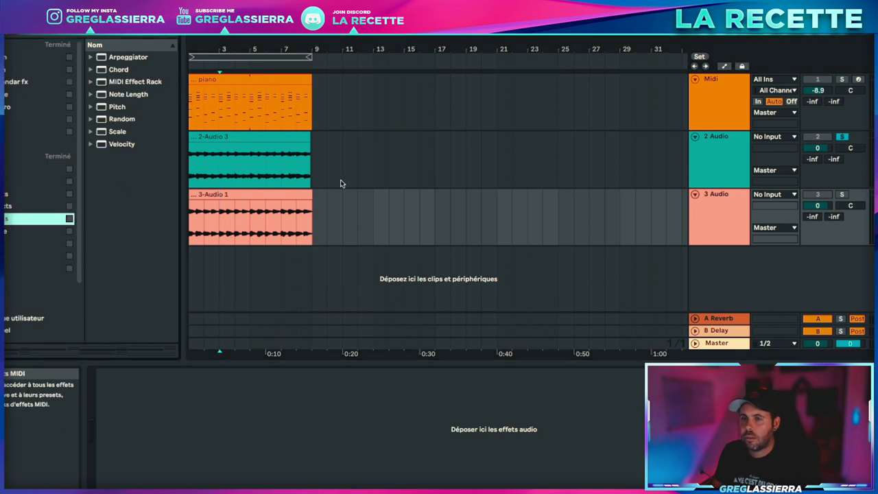
pyautogui.click(118, 58)
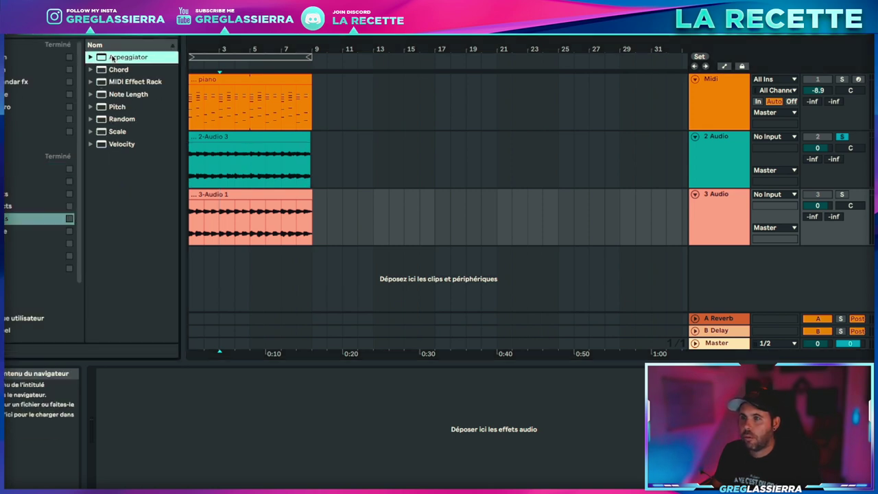
pyautogui.click(741, 101)
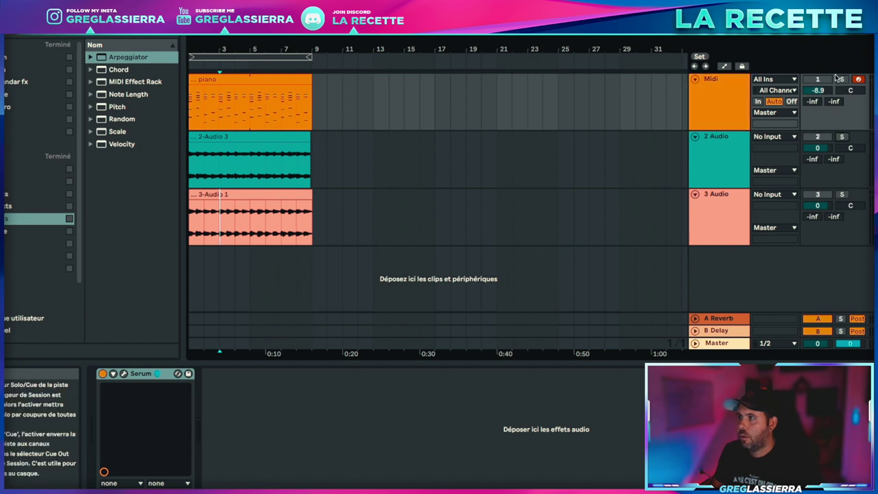
pyautogui.click(841, 79)
pyautogui.moveTo(110, 57); pyautogui.dragTo(113, 395)
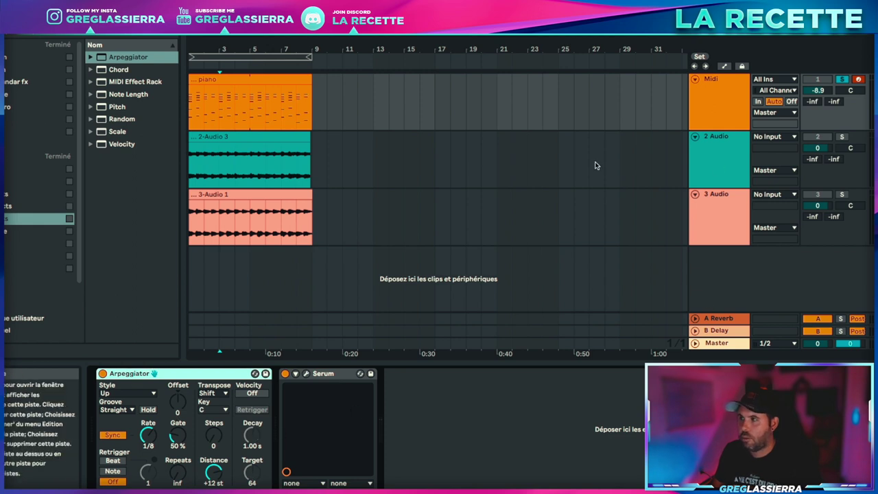
# Play back the soloed piano part to hear the Arpeggiator with its default settings
pyautogui.click(585, 190)
pyautogui.press('space')
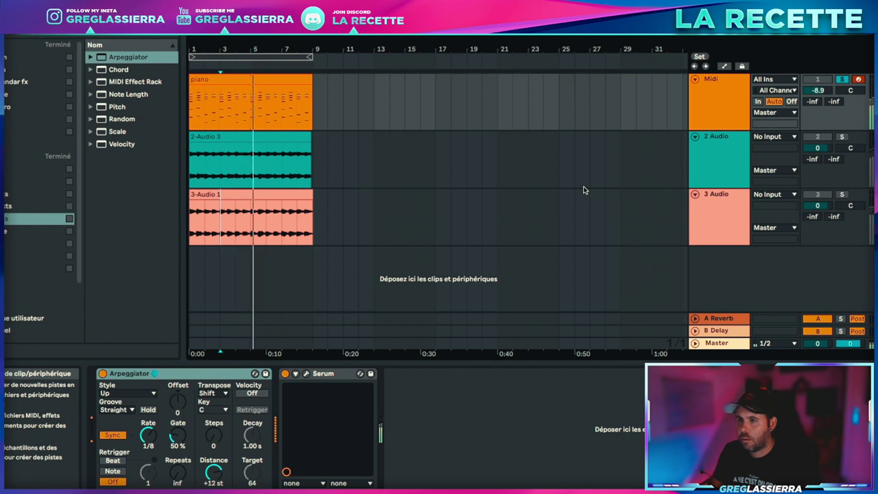
pyautogui.press('space')
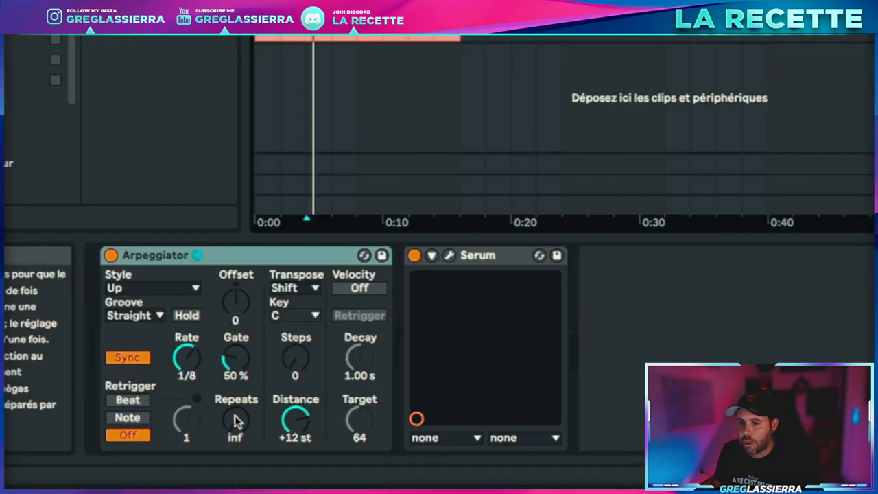
# Set the Arpeggiator's Repeats to 1 and switch its rate from Sync to Free at 28.9 ms while auditioning the piano
pyautogui.click(236, 420)
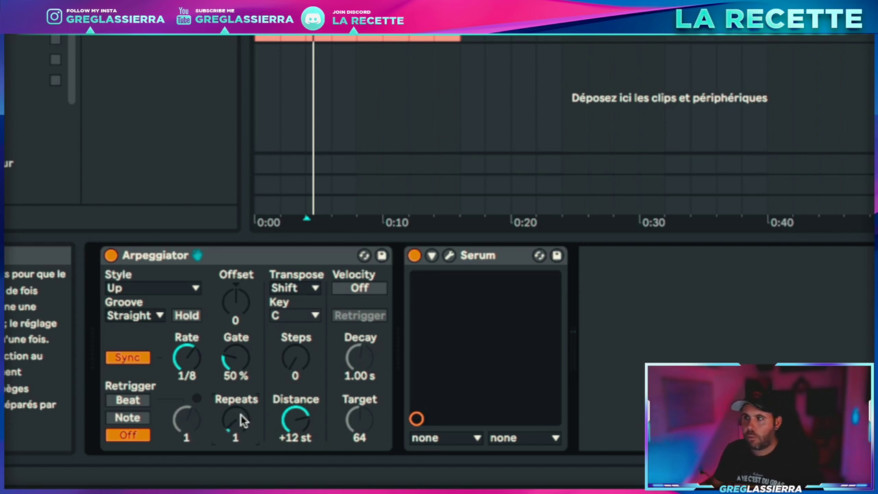
pyautogui.click(129, 359)
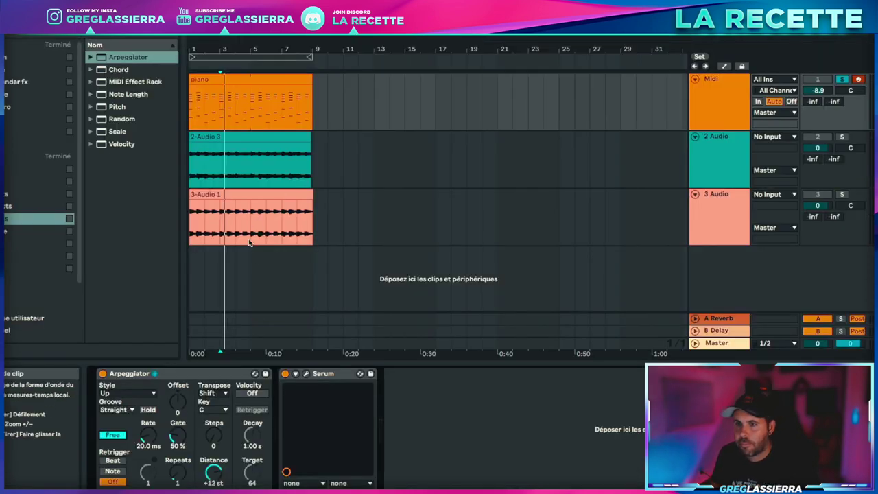
pyautogui.press('space')
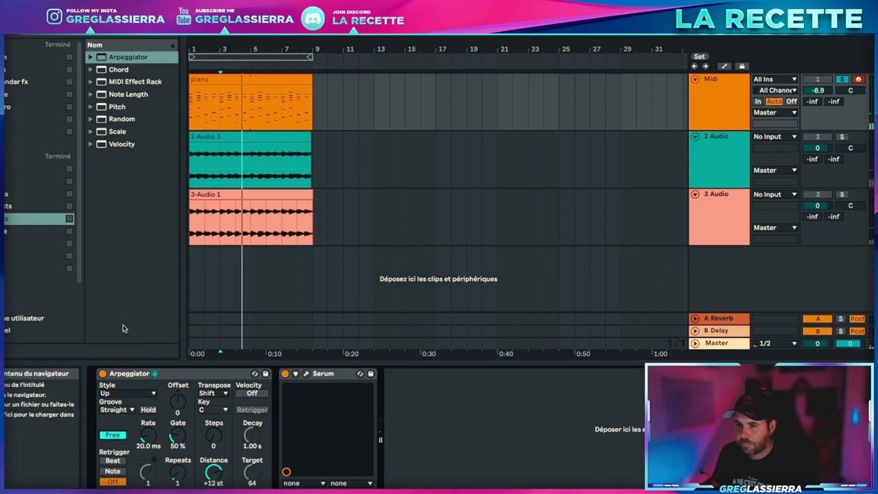
pyautogui.moveTo(147, 436)
pyautogui.mouseDown()
pyautogui.moveTo(147, 418)
pyautogui.moveTo(148, 431)
pyautogui.mouseUp()
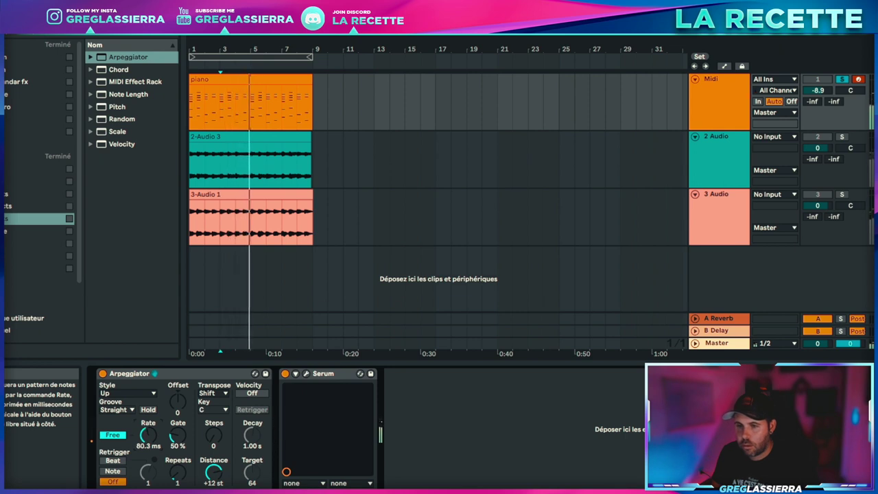
pyautogui.moveTo(148, 435)
pyautogui.mouseDown()
pyautogui.moveTo(147, 446)
pyautogui.moveTo(149, 438)
pyautogui.mouseUp()
pyautogui.press('space')
pyautogui.press('space')
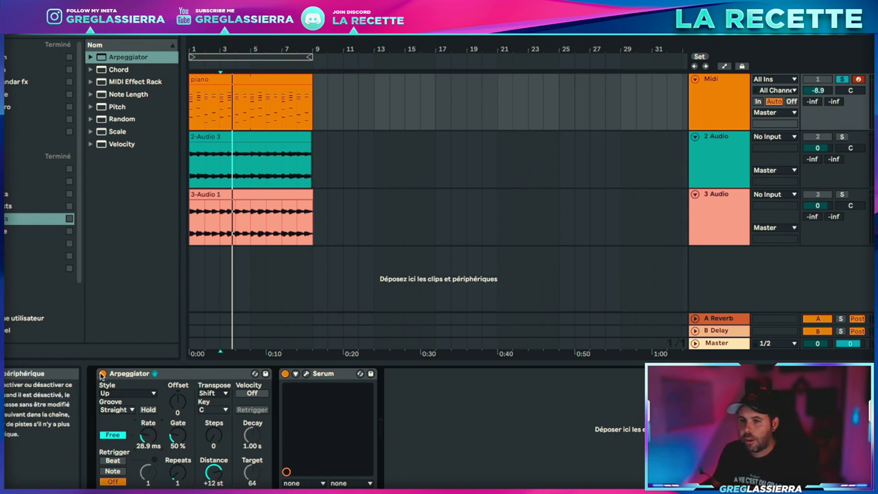
# Compare the piano's playback with the Arpeggiator bypassed and re-enabled
pyautogui.click(101, 374)
pyautogui.press('space')
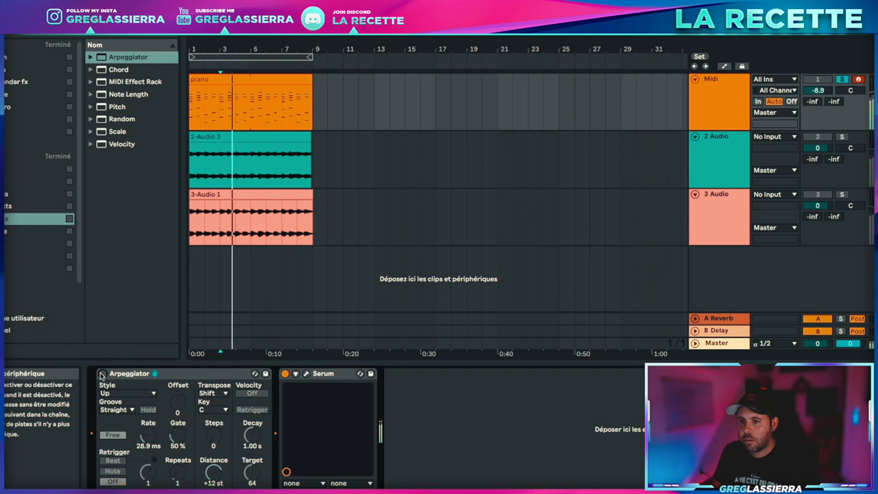
pyautogui.click(102, 374)
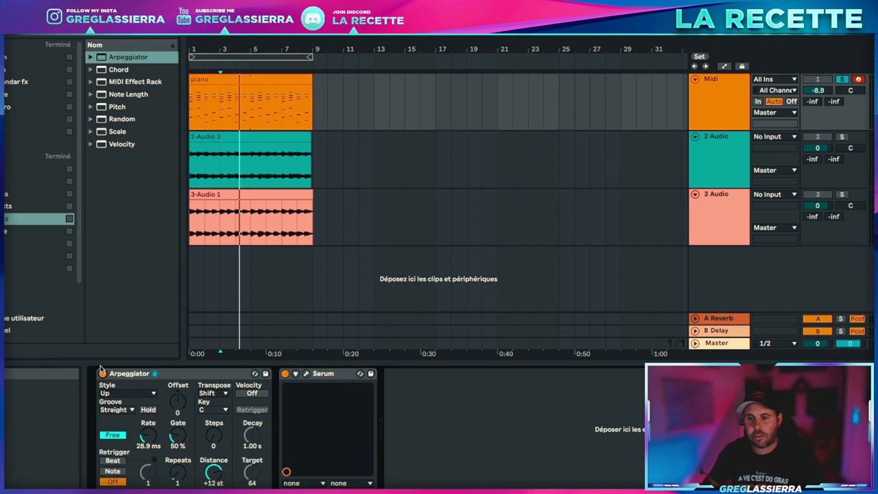
pyautogui.press('space')
pyautogui.press('space')
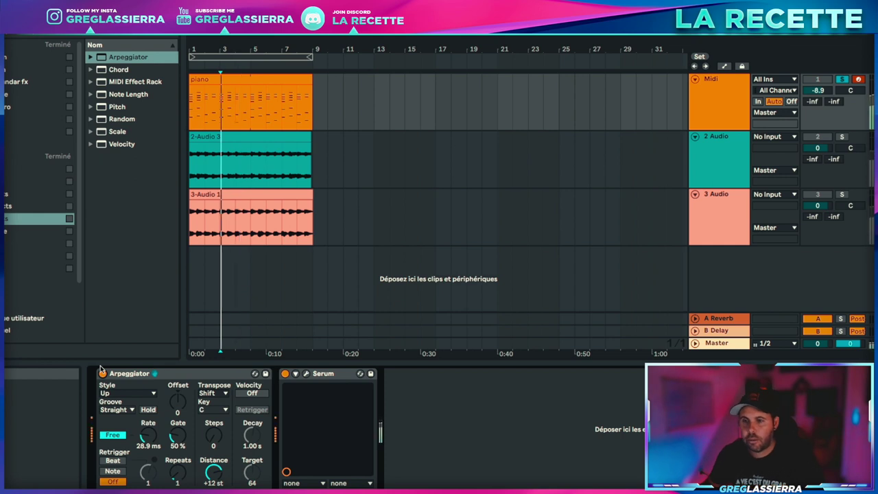
# Insert the Note Length effect between the Arpeggiator and Serum and set its Length to 675 ms
pyautogui.click(112, 96)
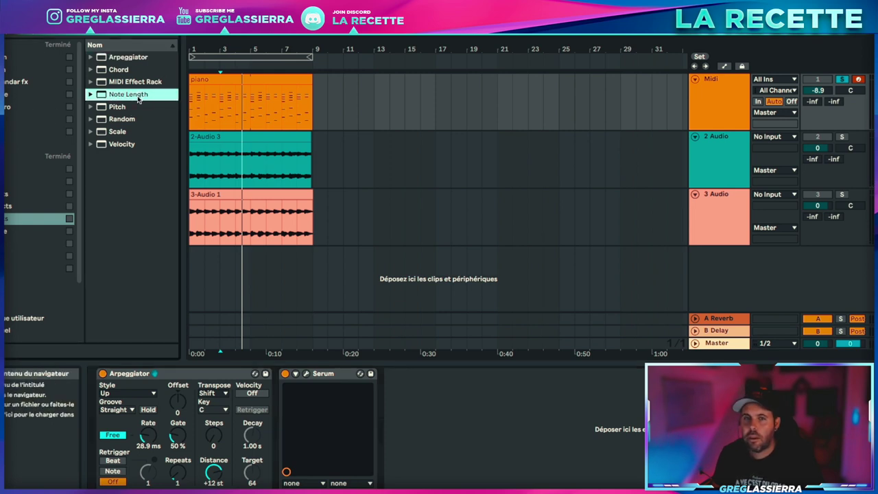
pyautogui.moveTo(288, 297); pyautogui.dragTo(284, 391)
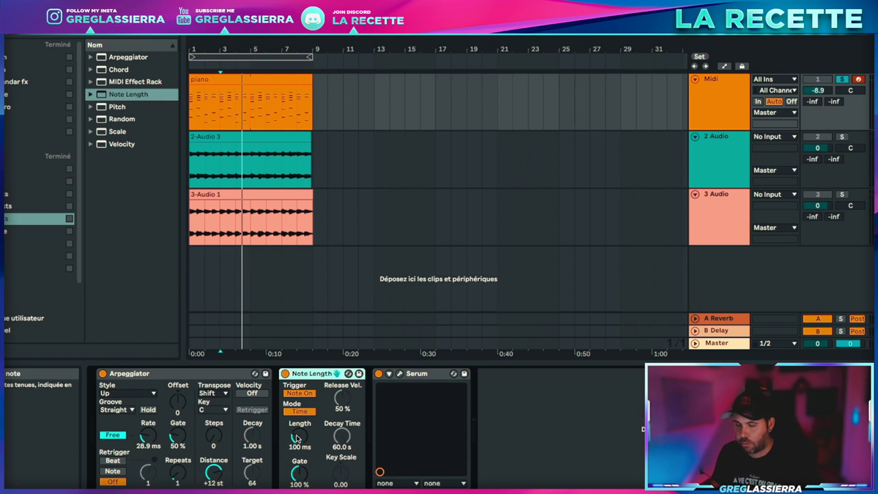
pyautogui.moveTo(297, 439)
pyautogui.mouseDown()
pyautogui.moveTo(298, 402)
pyautogui.moveTo(298, 416)
pyautogui.mouseUp()
pyautogui.press('space')
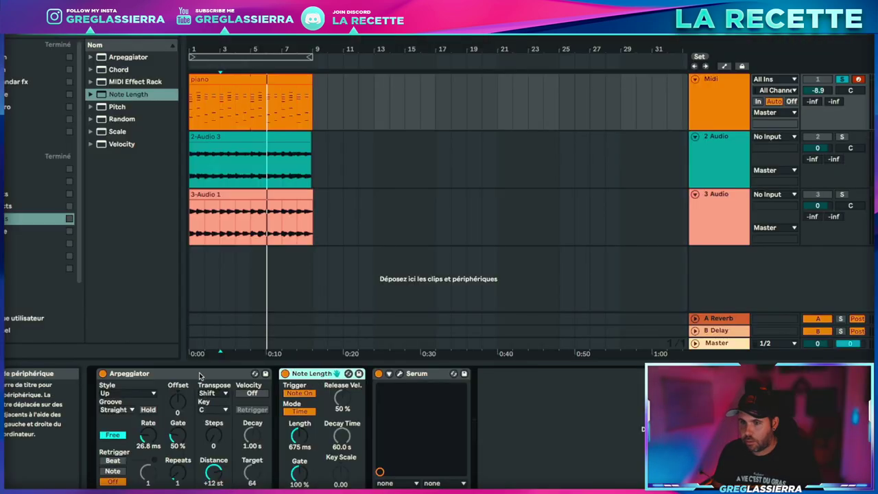
# Group the Arpeggiator and Note Length devices into a MIDI Effect Rack
pyautogui.rightClick(200, 375)
pyautogui.click(229, 277)
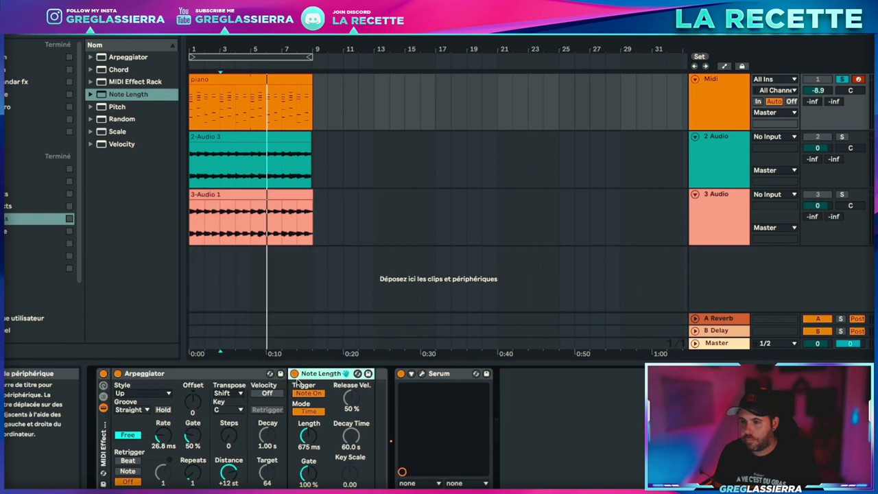
pyautogui.rightClick(325, 374)
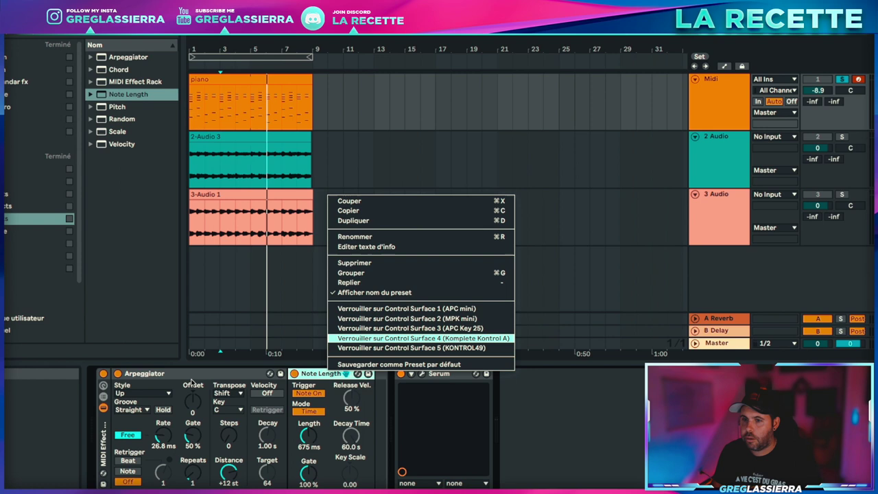
pyautogui.click(192, 382)
# Save the MIDI Effect Rack as a user preset named "human piano"
pyautogui.click(104, 484)
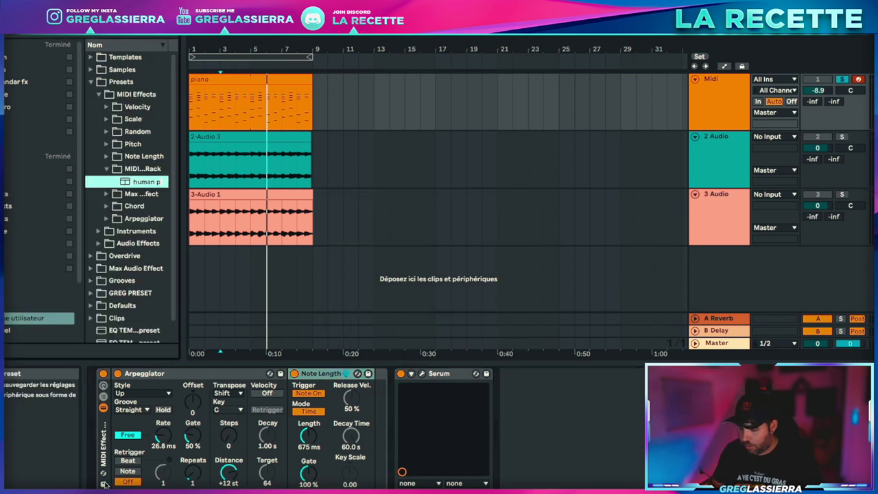
pyautogui.write('human piano')
pyautogui.press('Return')
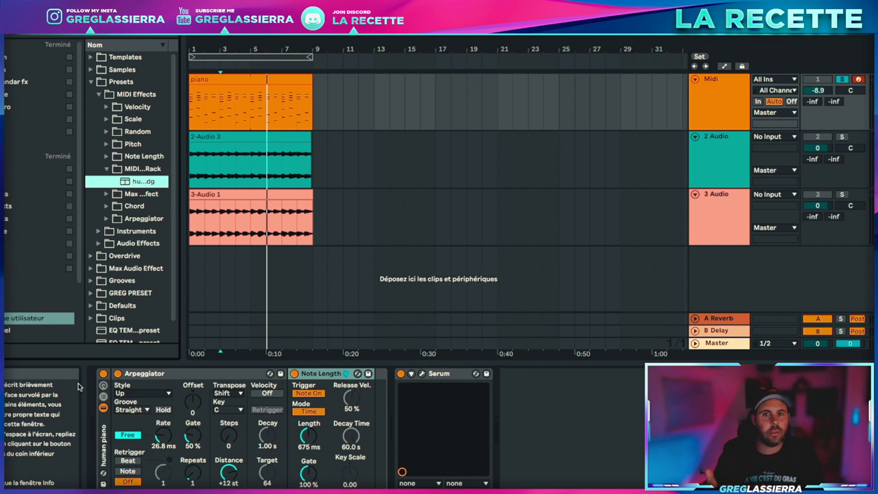
# Compare the playback with the human piano rack off and on, and set its Note Length device's Length to 1.09 s
pyautogui.press('space')
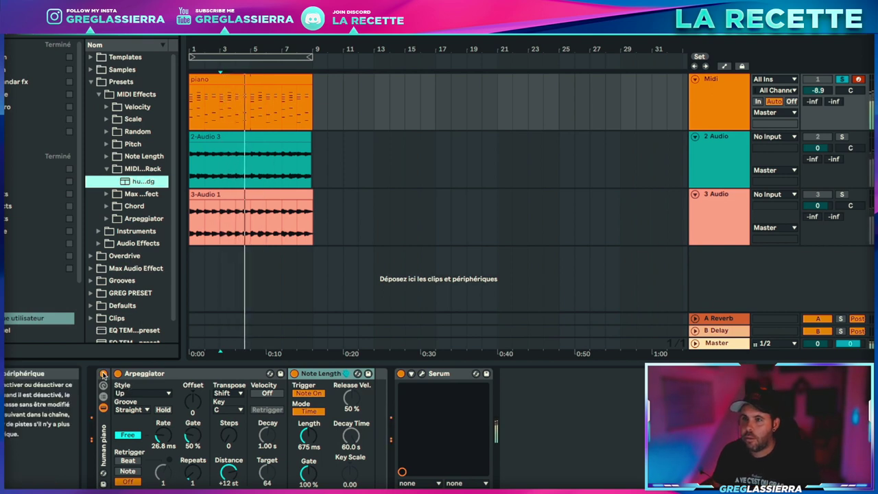
pyautogui.click(104, 375)
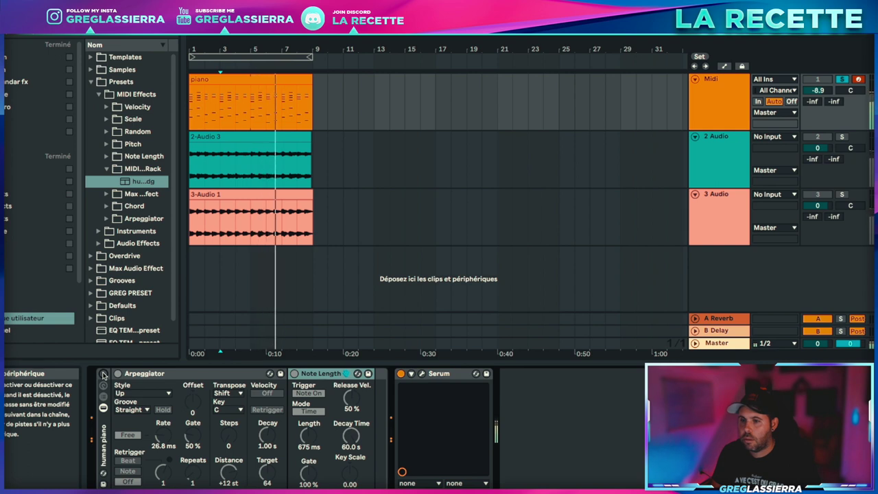
pyautogui.click(104, 375)
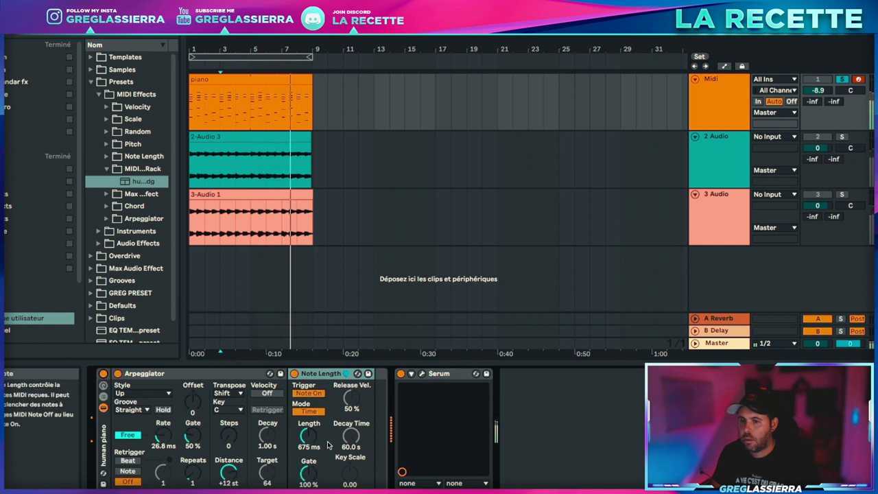
pyautogui.moveTo(316, 439); pyautogui.dragTo(315, 434)
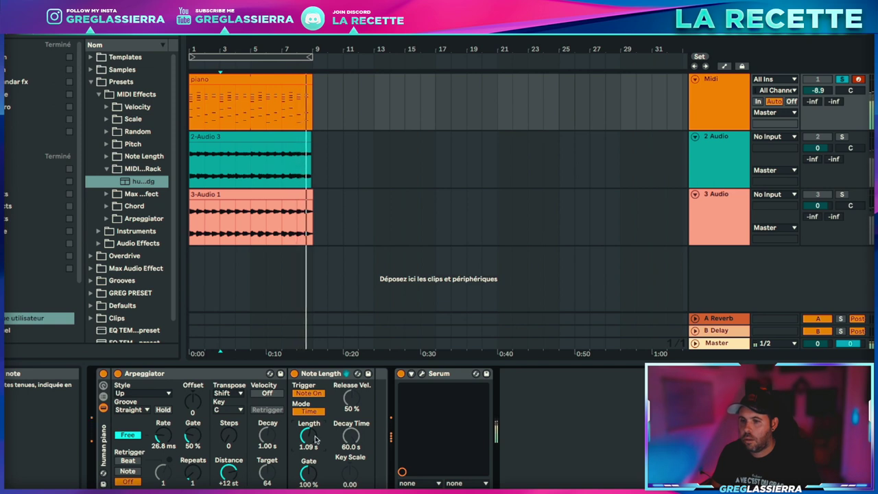